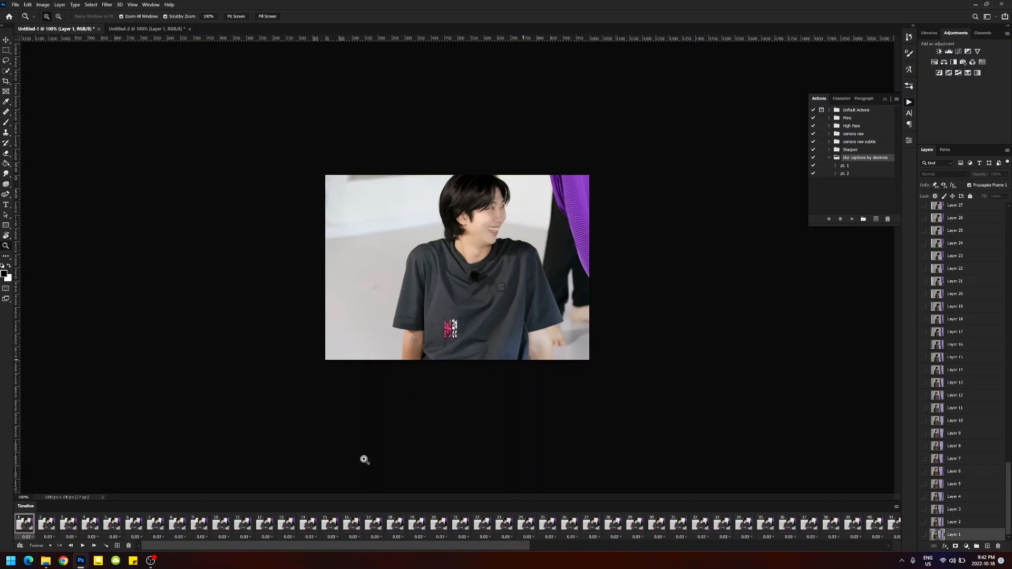
{"action": "left_click", "coordinate": [150, 4]}
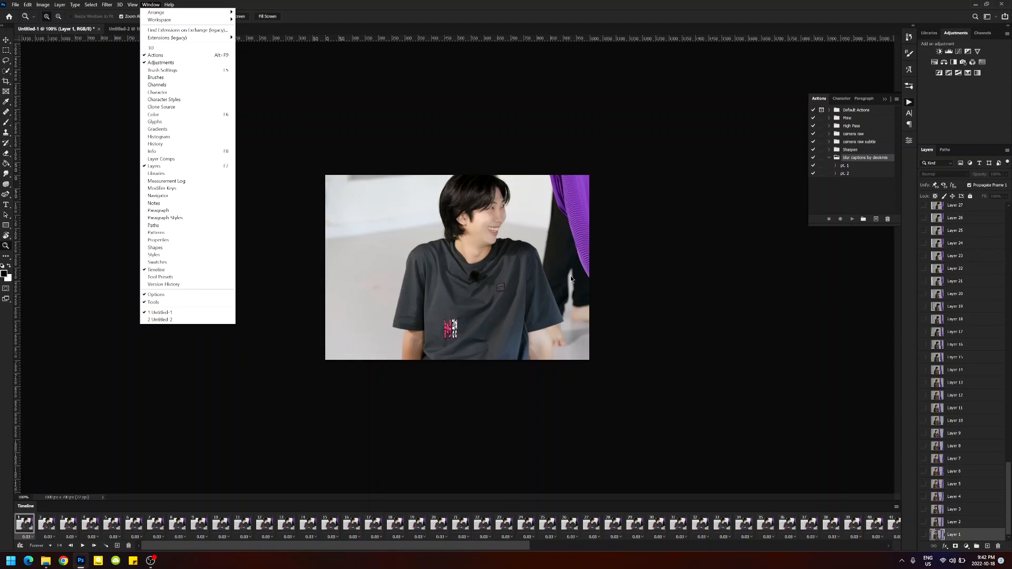
{"action": "left_click", "coordinate": [687, 4]}
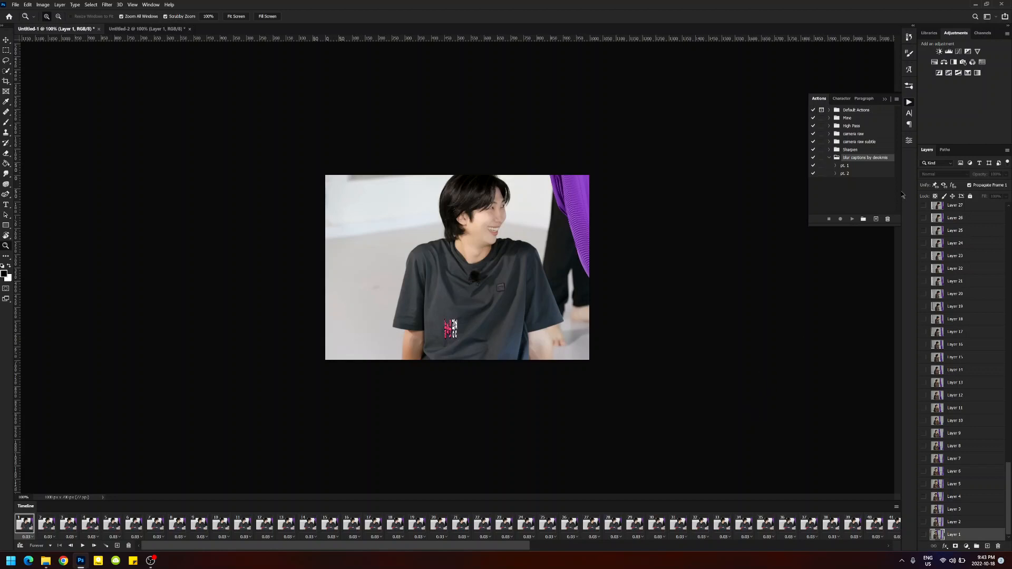
Run the pt. 1 action from the blur captions set on the Untitled-1 frame animation
{"action": "left_click", "coordinate": [846, 166]}
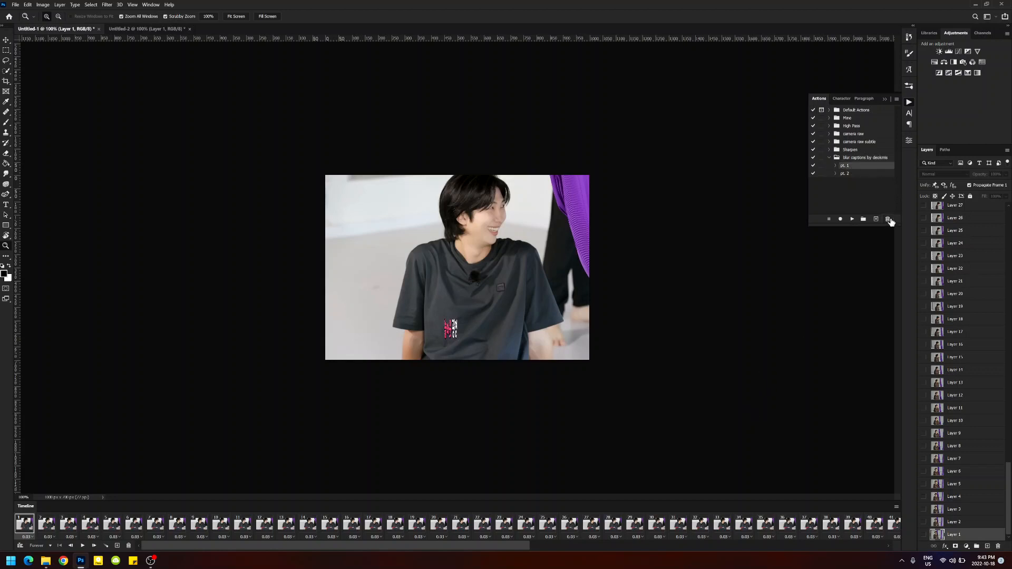
{"action": "left_click", "coordinate": [852, 219]}
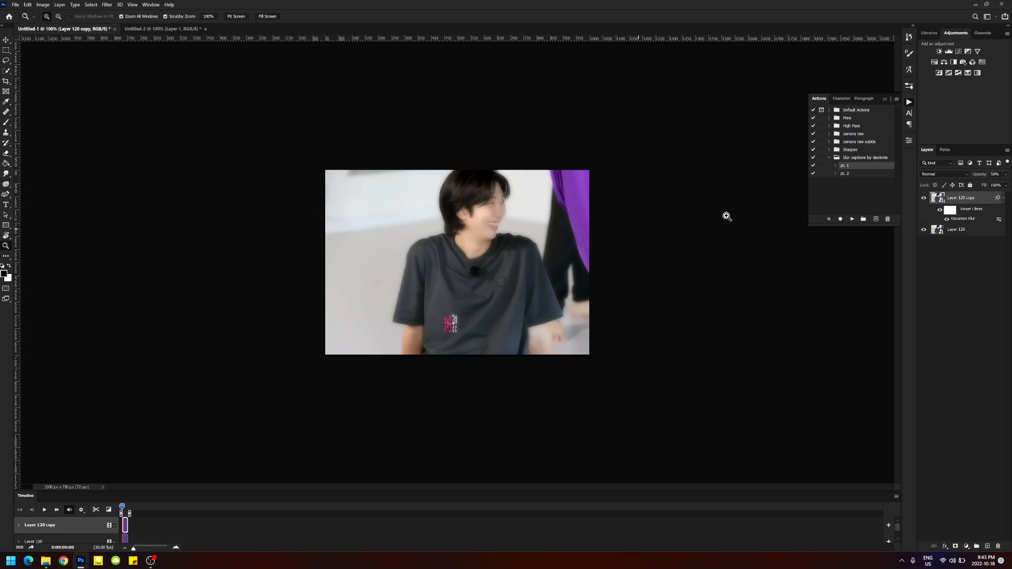
Try a Gaussian Blur radius of 9 pixels in the smart filter on Layer 120 copy
{"action": "double_click", "coordinate": [964, 219]}
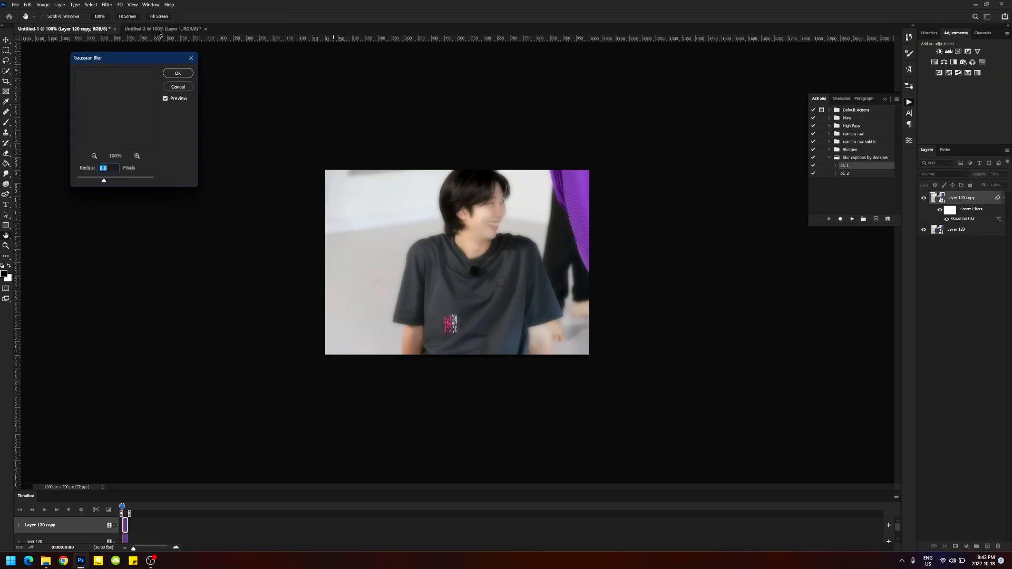
{"action": "mouse_move", "coordinate": [147, 63]}
{"action": "left_mouse_down"}
{"action": "mouse_move", "coordinate": [467, 110]}
{"action": "mouse_move", "coordinate": [637, 91]}
{"action": "left_mouse_up"}
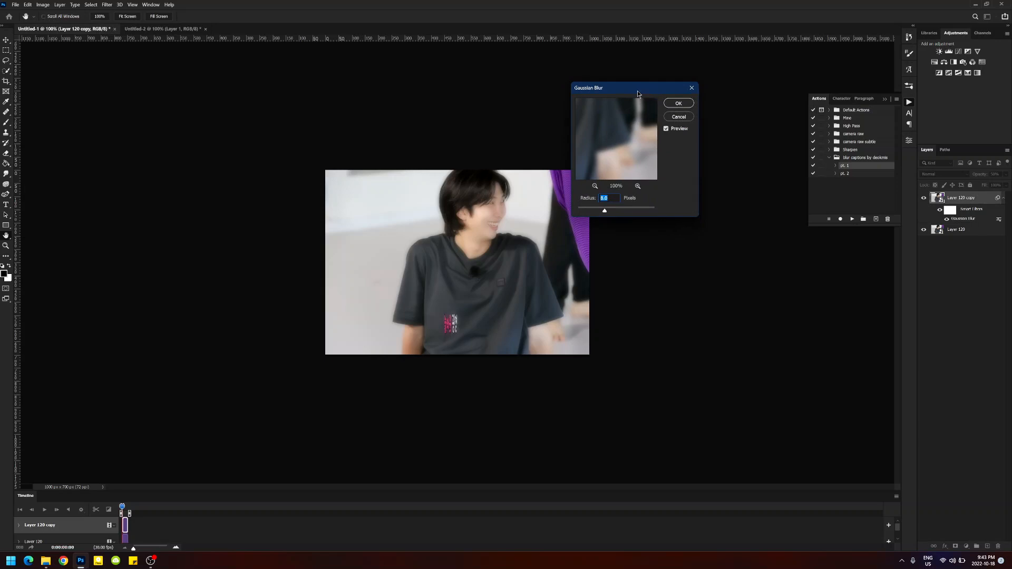
{"action": "left_click", "coordinate": [679, 116]}
{"action": "double_click", "coordinate": [968, 219]}
{"action": "type", "text": "9."}
{"action": "key", "text": "BackSpace"}
{"action": "key", "text": "BackSpace"}
{"action": "key", "text": "Return"}
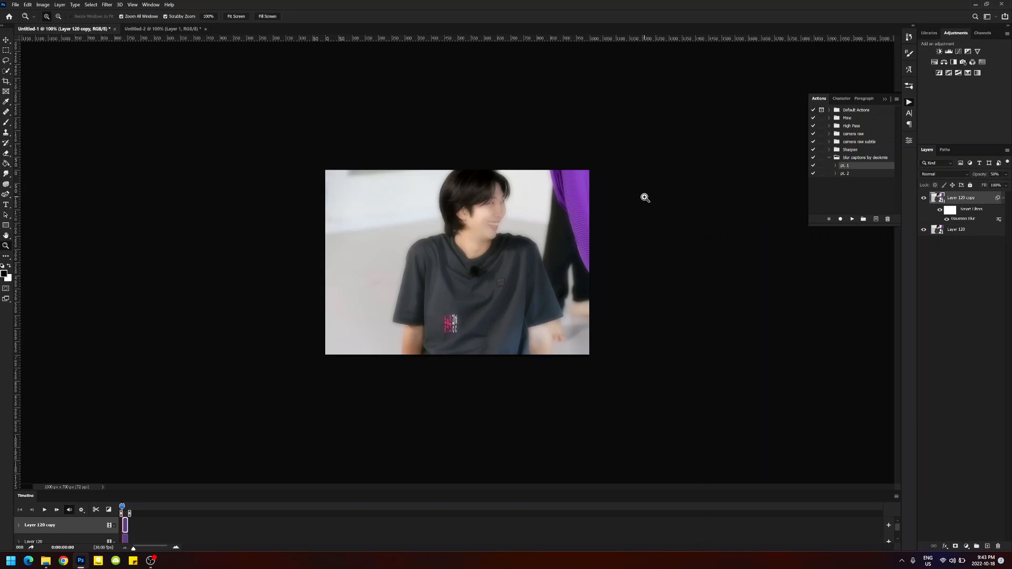
Zoom in on the timeline, preview the clip's playback and return the playhead to the first frame
{"action": "left_click", "coordinate": [147, 549]}
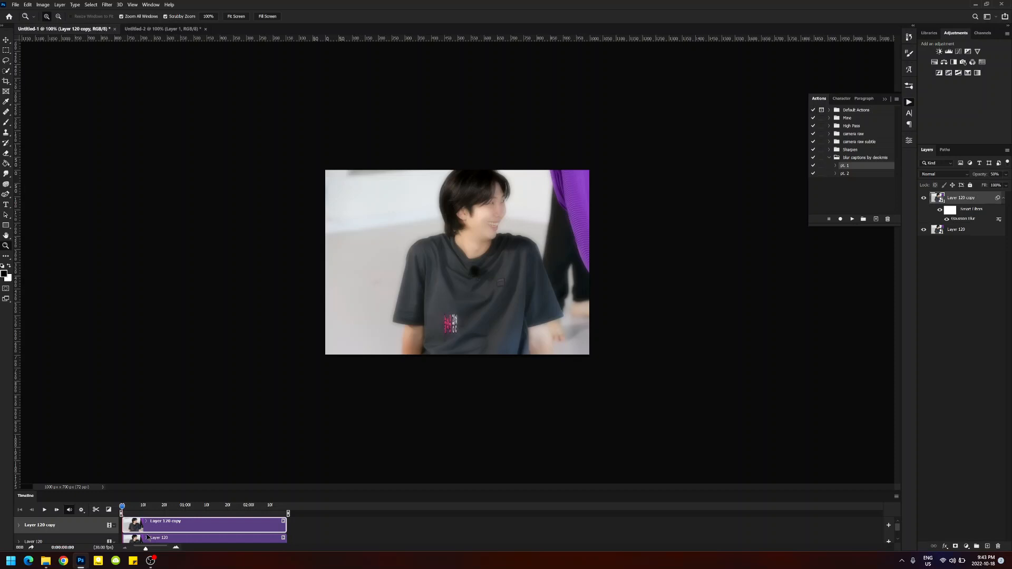
{"action": "key", "text": "space"}
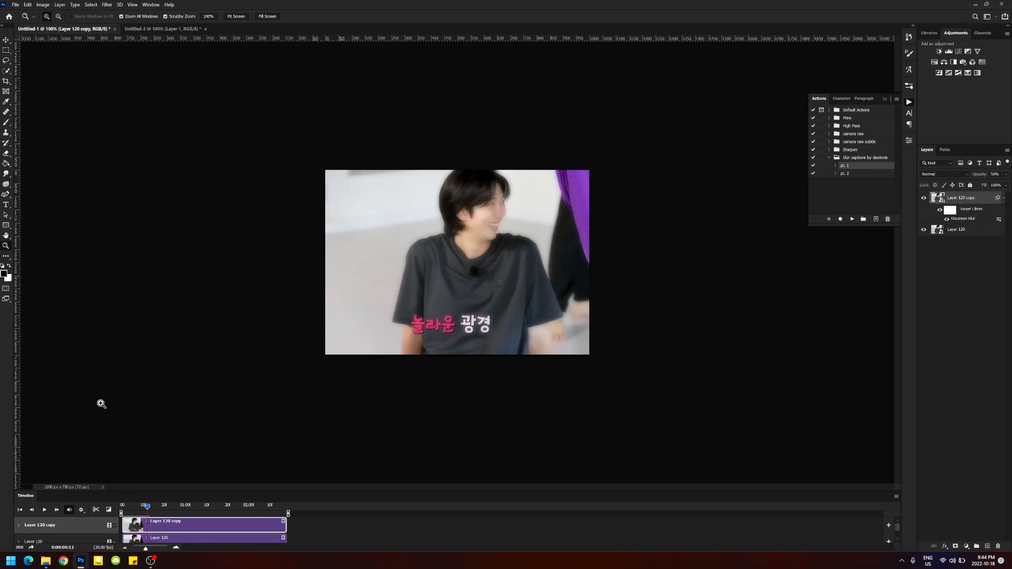
{"action": "left_click_drag", "start_coordinate": [147, 507], "coordinate": [93, 505]}
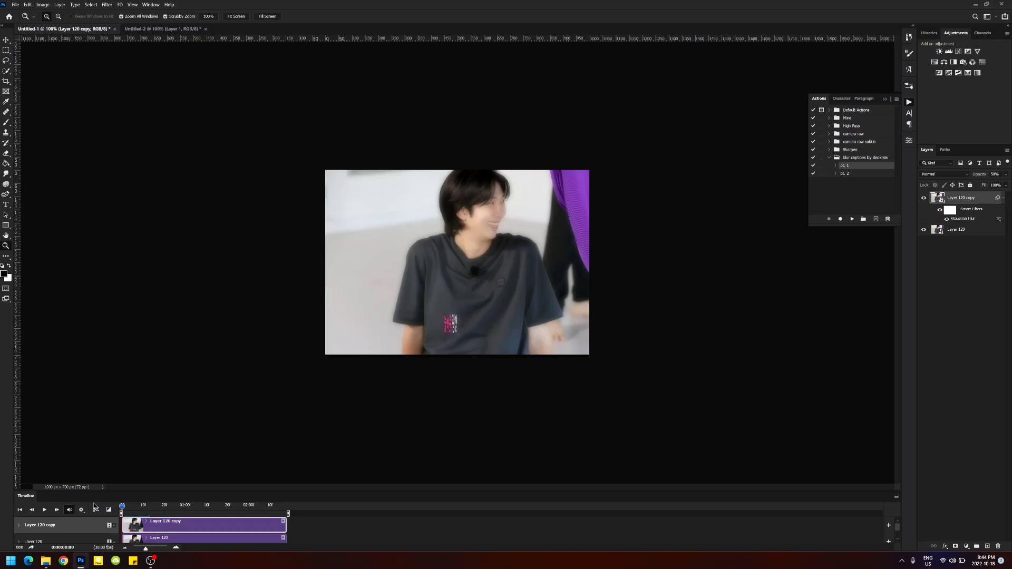
Select the full caption on the shirt with the Rectangular Marquee tool, with the playhead at 01:00
{"action": "left_click_drag", "start_coordinate": [122, 506], "coordinate": [166, 510]}
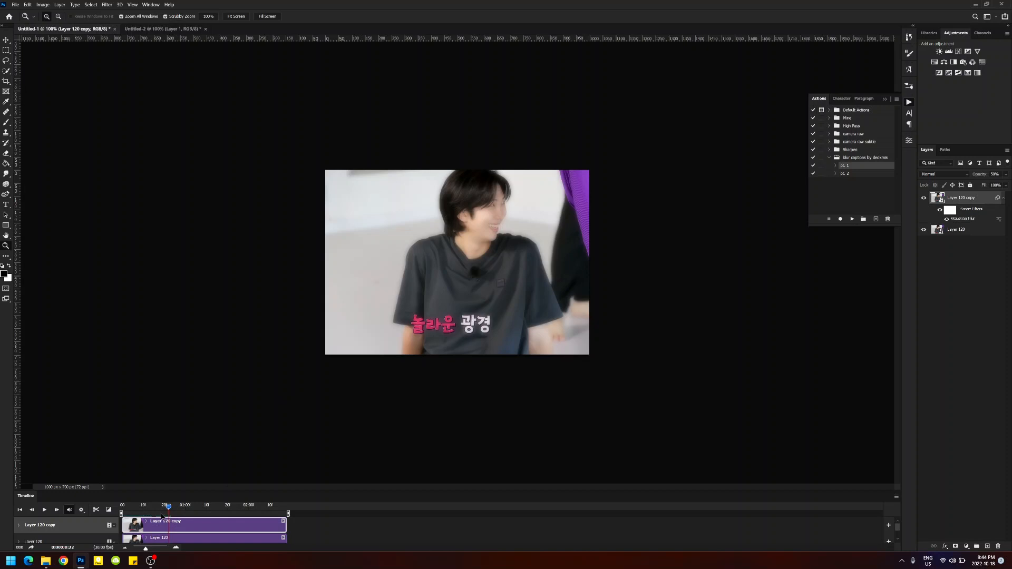
{"action": "left_click", "coordinate": [186, 508]}
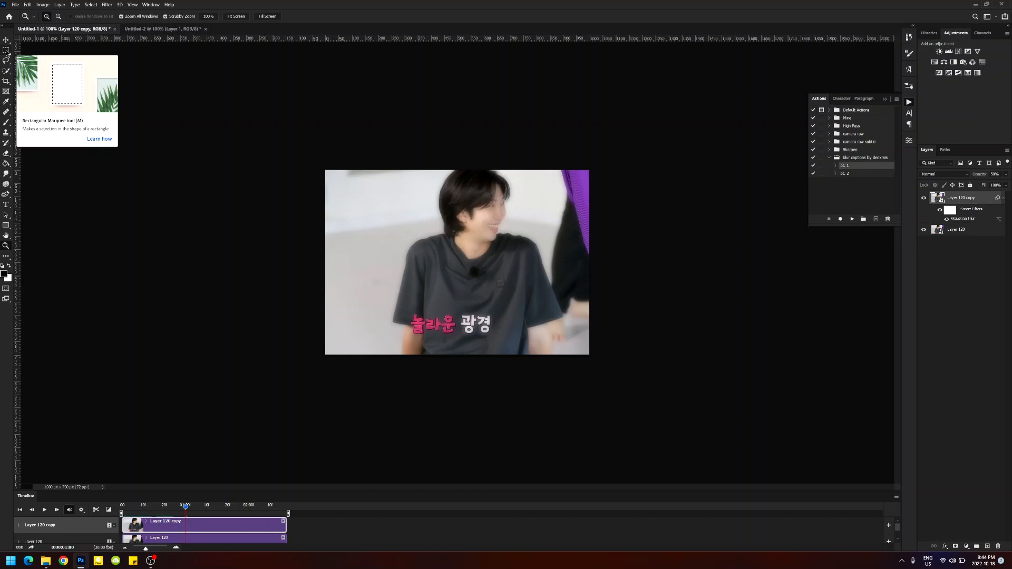
{"action": "left_click", "coordinate": [6, 51]}
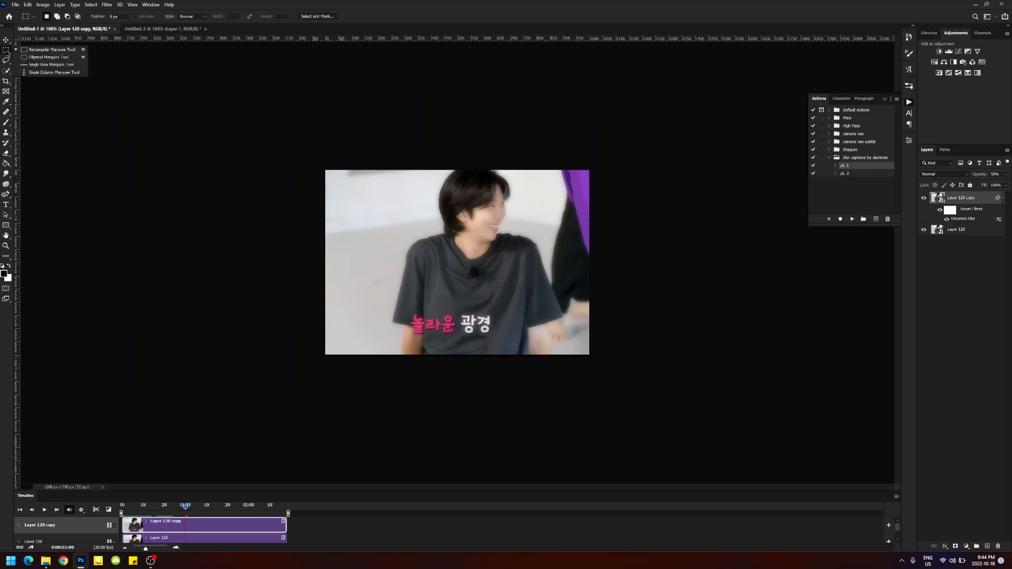
{"action": "left_click", "coordinate": [7, 51]}
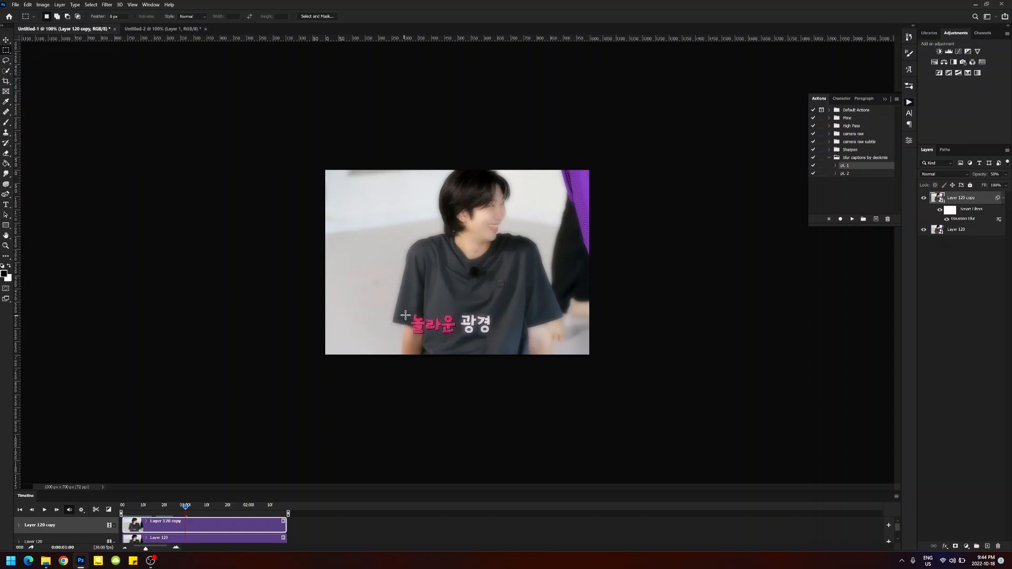
{"action": "left_click_drag", "start_coordinate": [407, 312], "coordinate": [494, 338]}
Run the pt. 2 action with the playhead at the start of the timeline, and preview the resulting animation
{"action": "left_click_drag", "start_coordinate": [157, 508], "coordinate": [69, 513]}
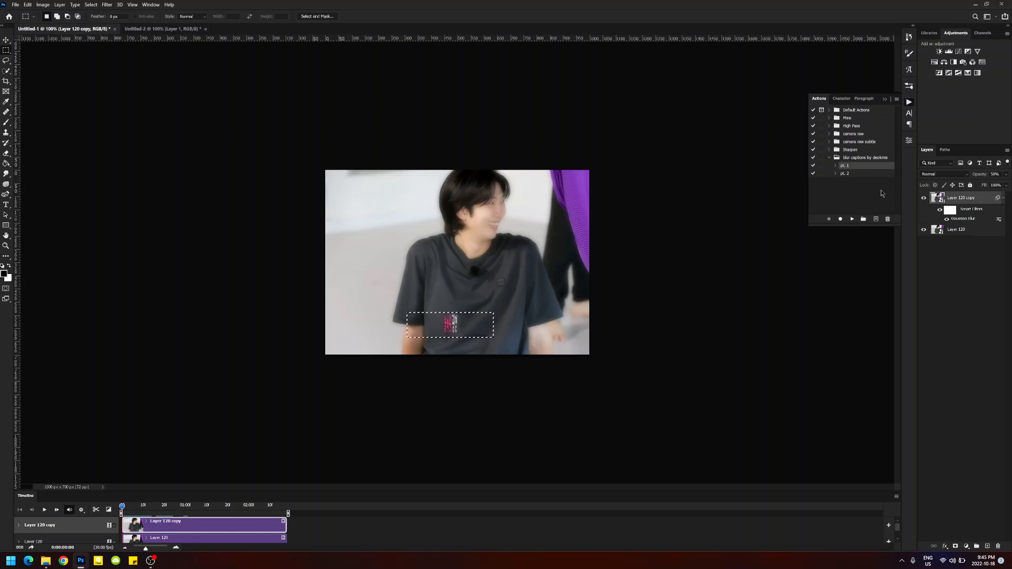
{"action": "left_click", "coordinate": [857, 173]}
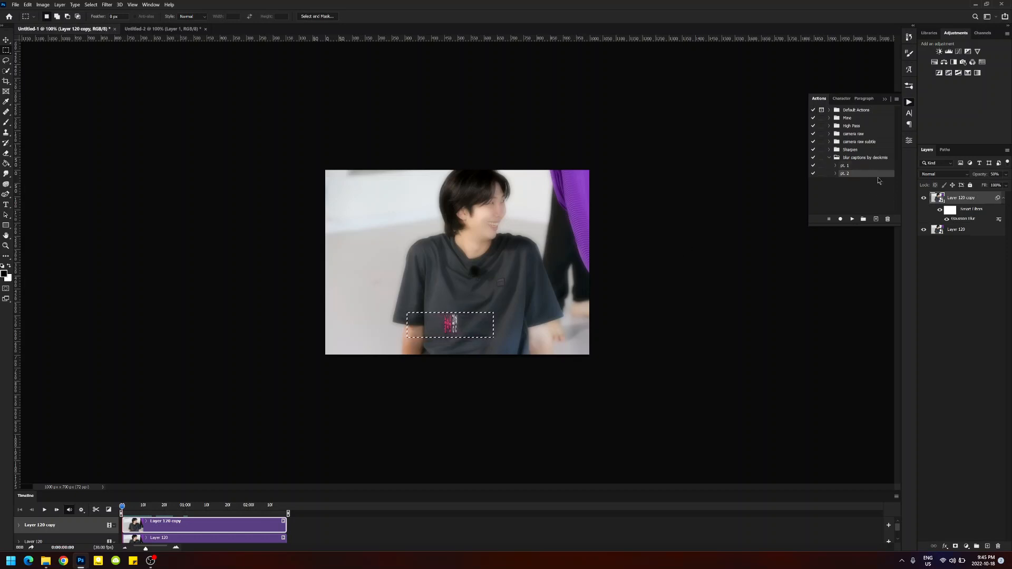
{"action": "left_click", "coordinate": [852, 219]}
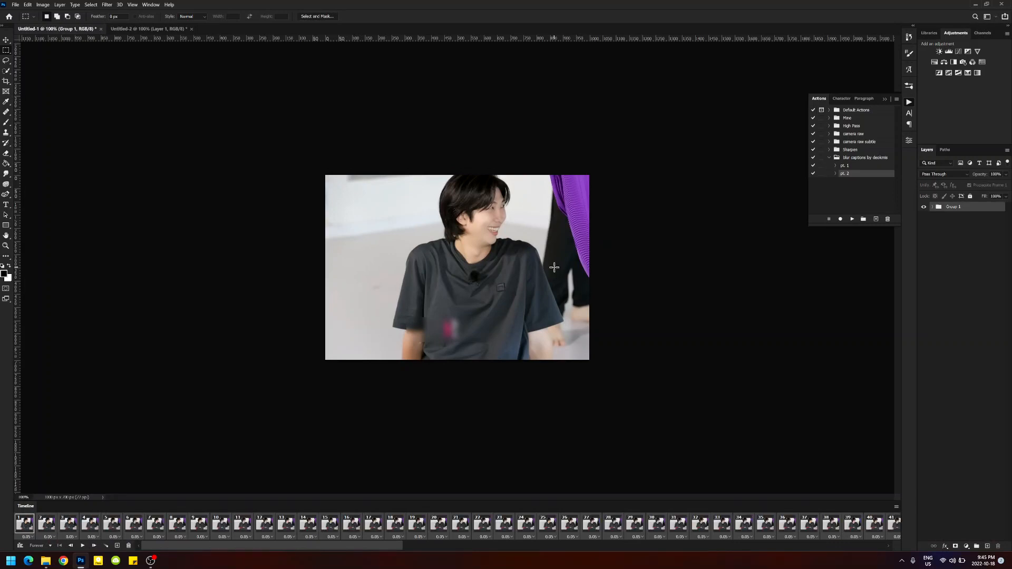
{"action": "left_click", "coordinate": [83, 547]}
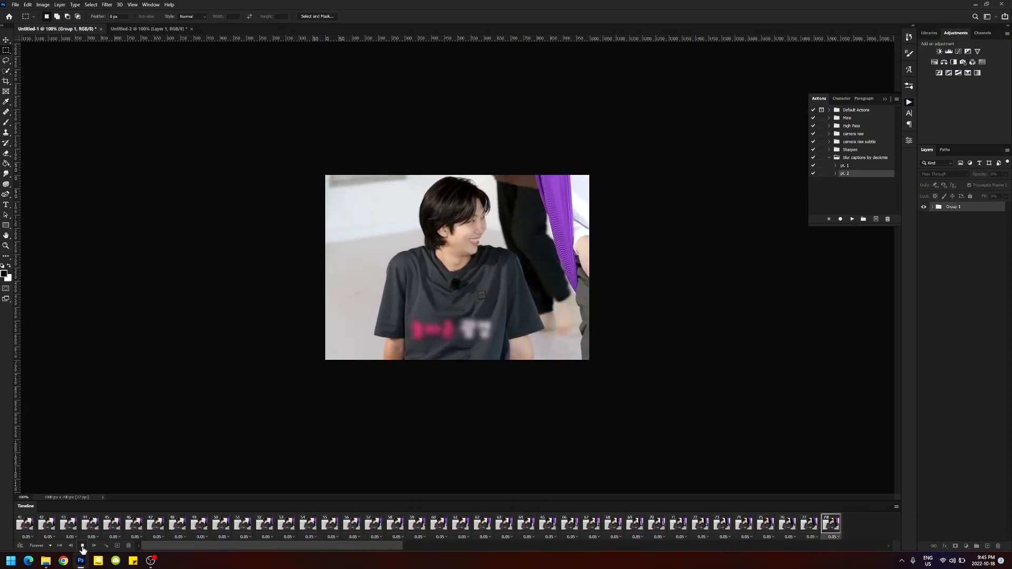
{"action": "left_click", "coordinate": [82, 549]}
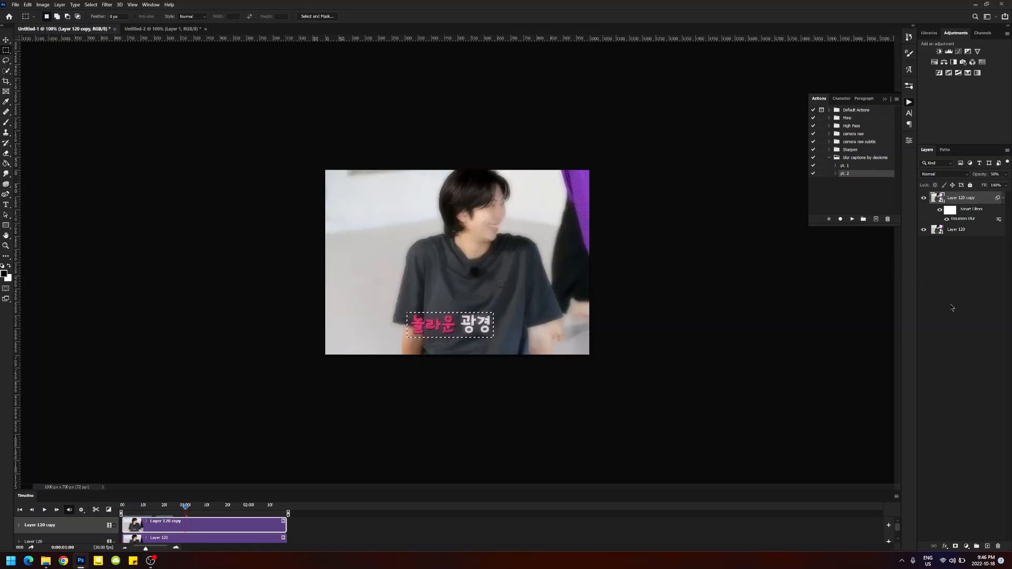
Set the radius of the Gaussian Blur smart filter on Layer 120 copy to 12 pixels
{"action": "double_click", "coordinate": [967, 218]}
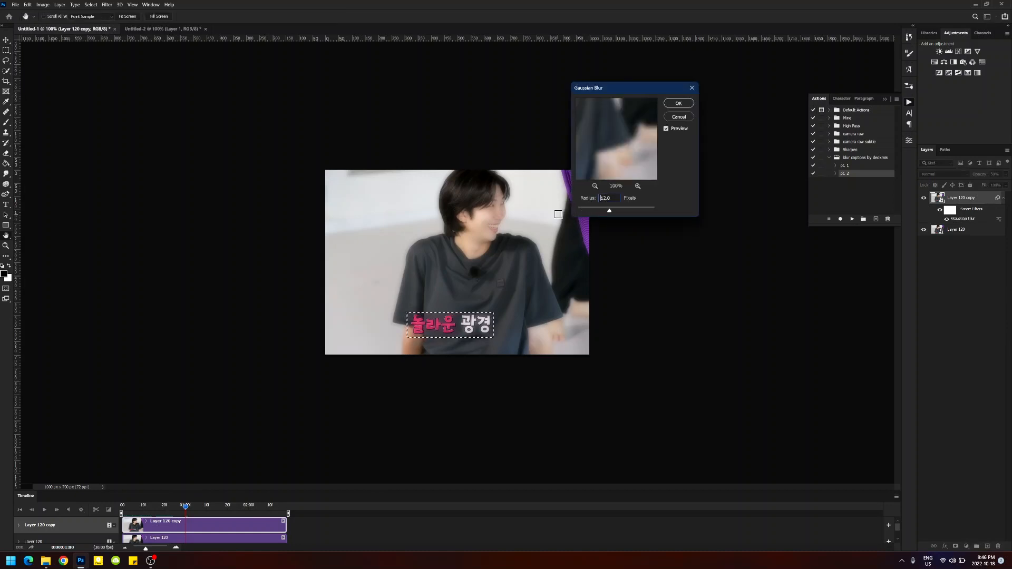
{"action": "key", "text": "Return"}
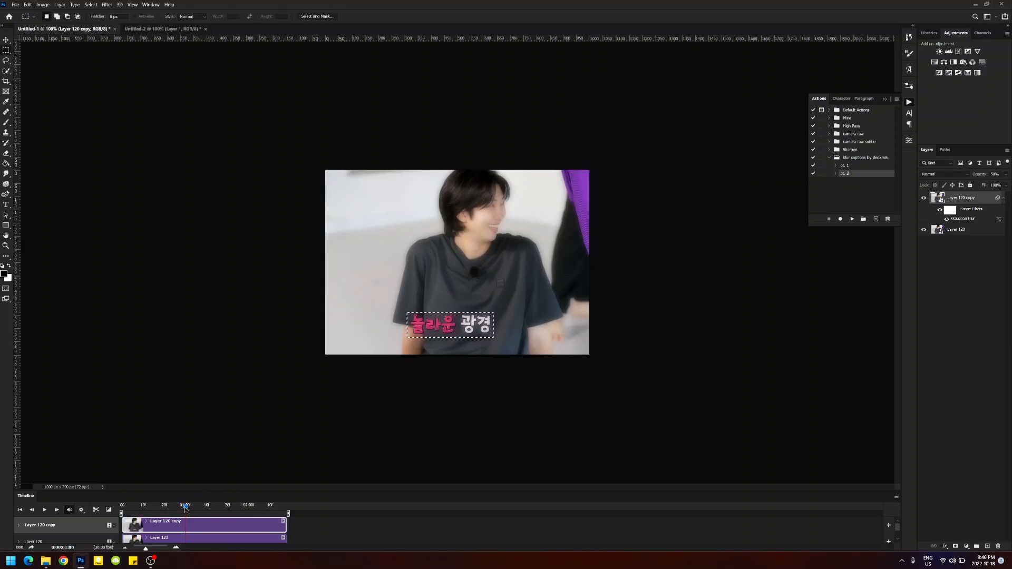
Return the playhead to the first frame, run the pt. 2 action and play back the blurred caption
{"action": "left_click_drag", "start_coordinate": [185, 509], "coordinate": [121, 507]}
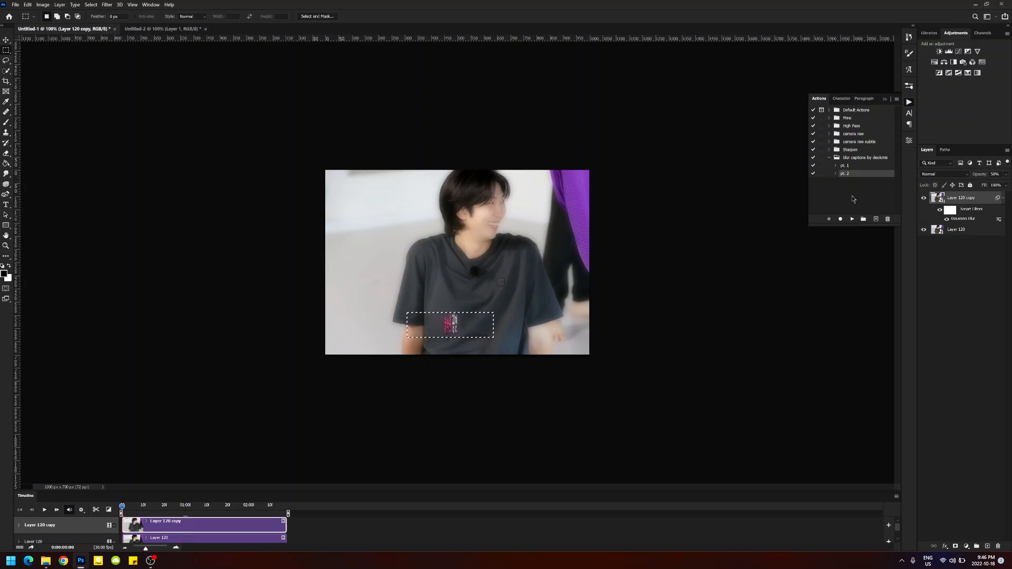
{"action": "left_click", "coordinate": [852, 219]}
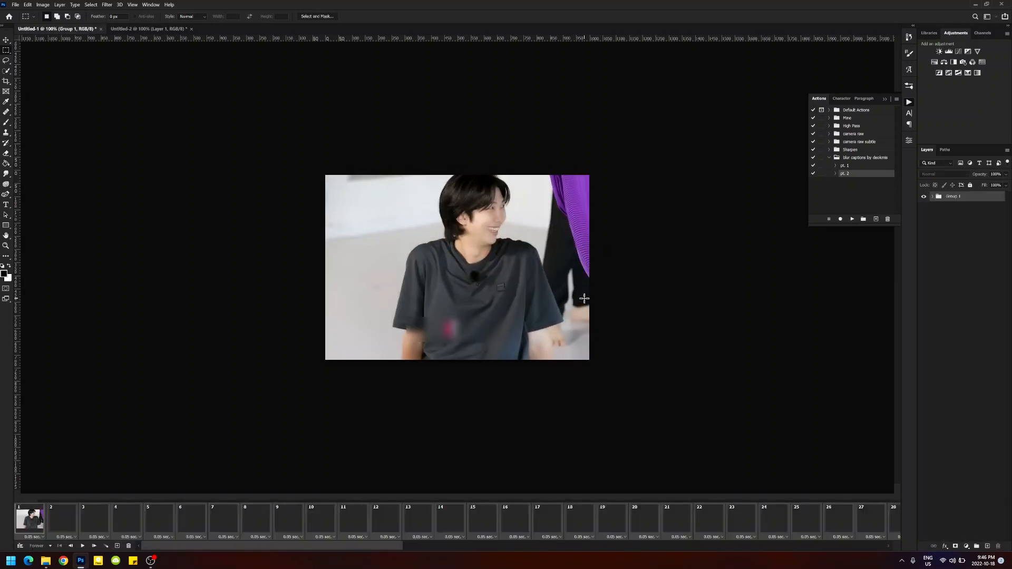
{"action": "key", "text": "space"}
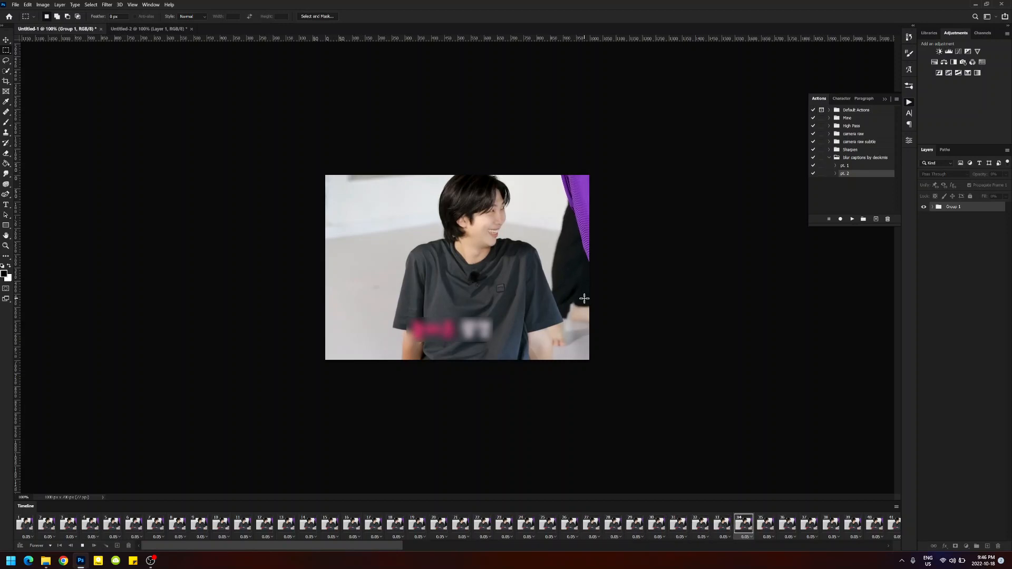
{"action": "key", "text": "space"}
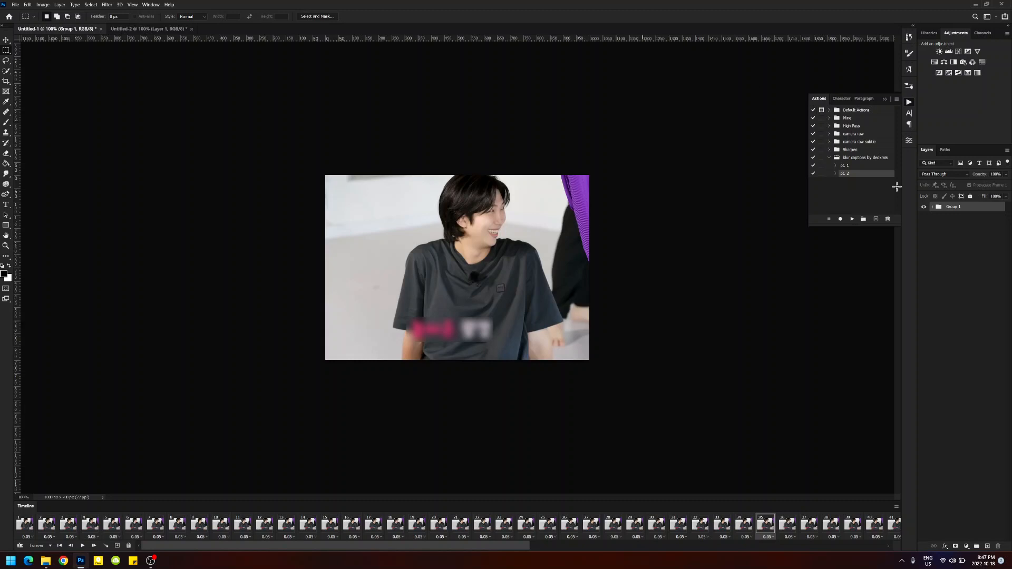
{"action": "right_click", "coordinate": [984, 211]}
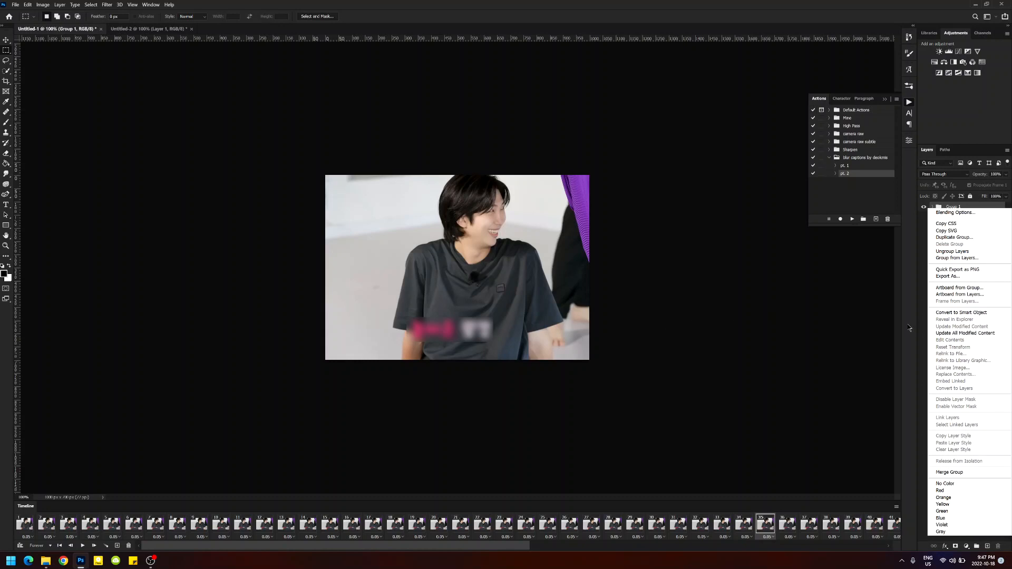
{"action": "left_click", "coordinate": [850, 342]}
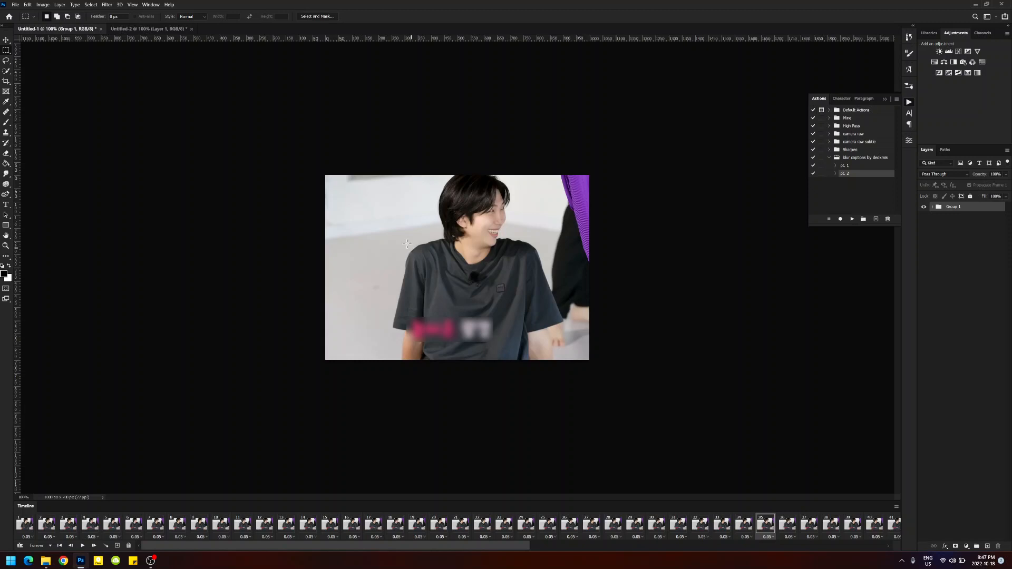
Switch to the Untitled-2 document and preview its frame animation
{"action": "left_click", "coordinate": [144, 30]}
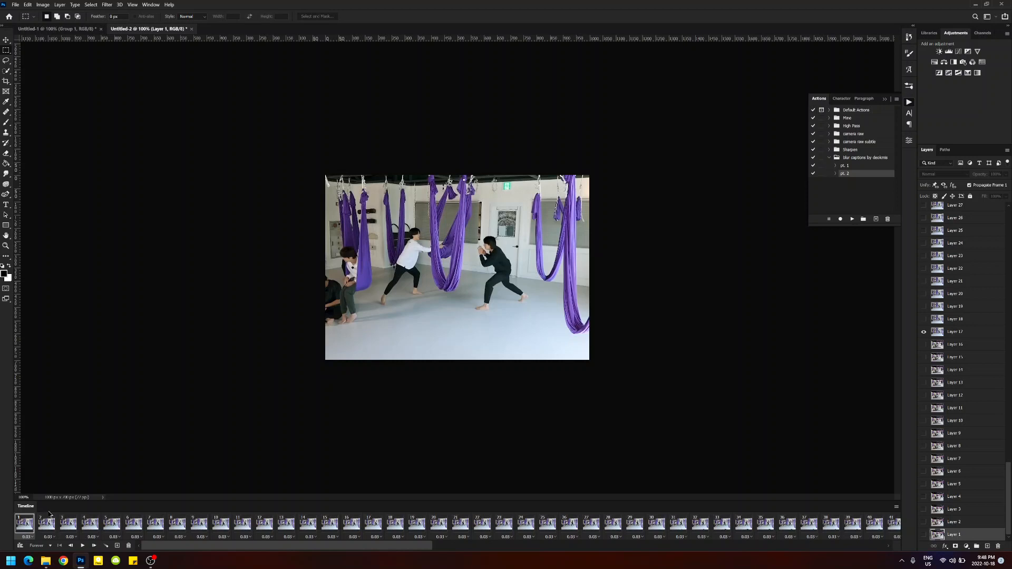
{"action": "key", "text": "space"}
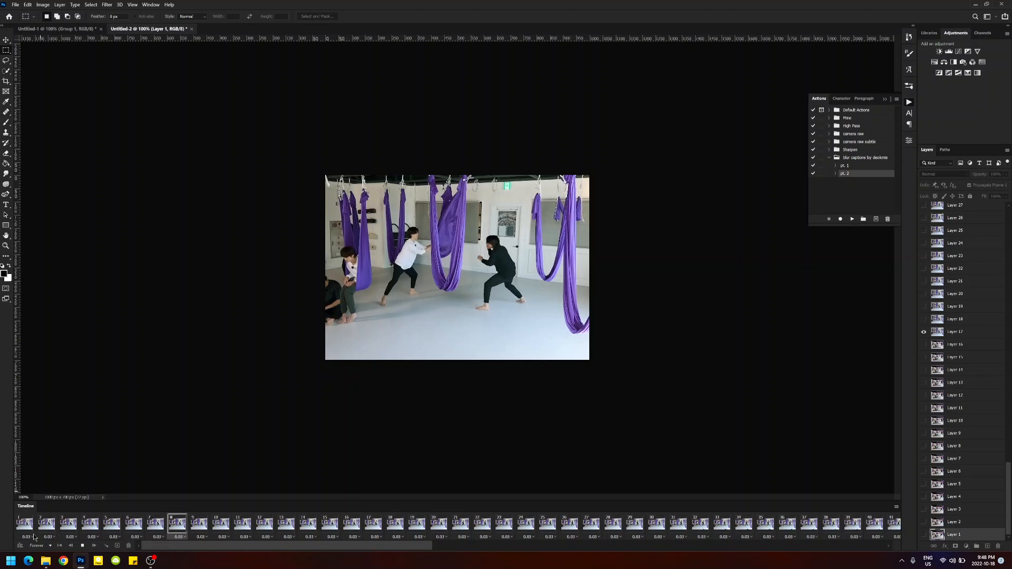
{"action": "key", "text": "space"}
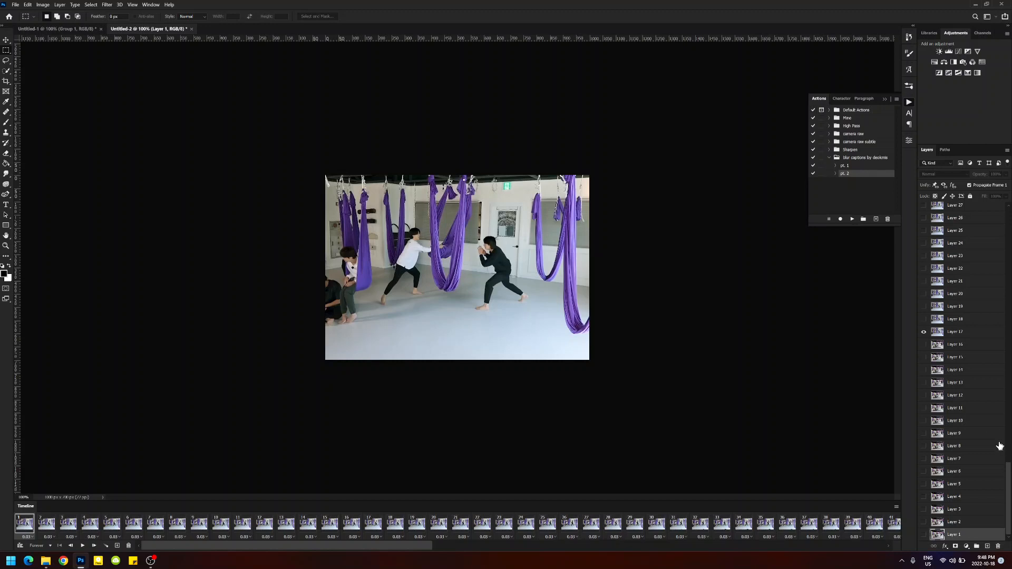
Run the pt. 1 action from the blur captions set on the Untitled-2 frames
{"action": "left_click", "coordinate": [847, 166]}
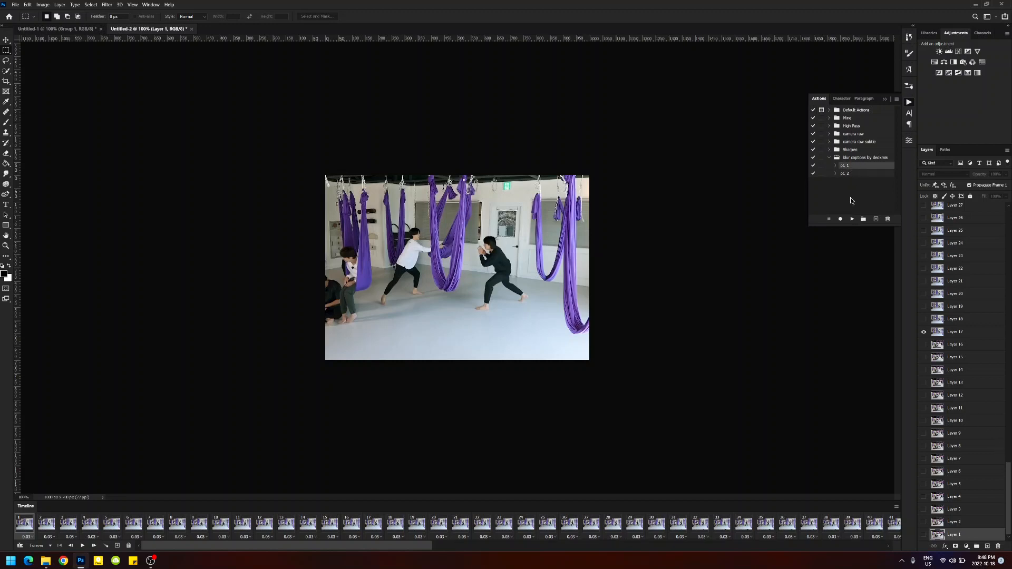
{"action": "left_click", "coordinate": [852, 220]}
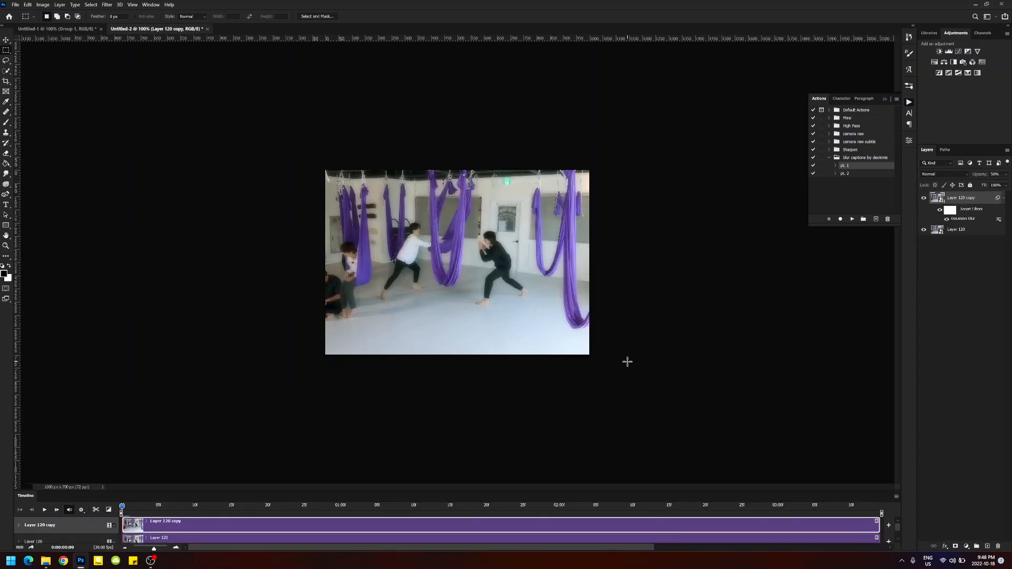
Move the playhead to 01:27 and add rectangular marquee selections around both pink captions in the room scene
{"action": "left_click_drag", "start_coordinate": [152, 549], "coordinate": [145, 550]}
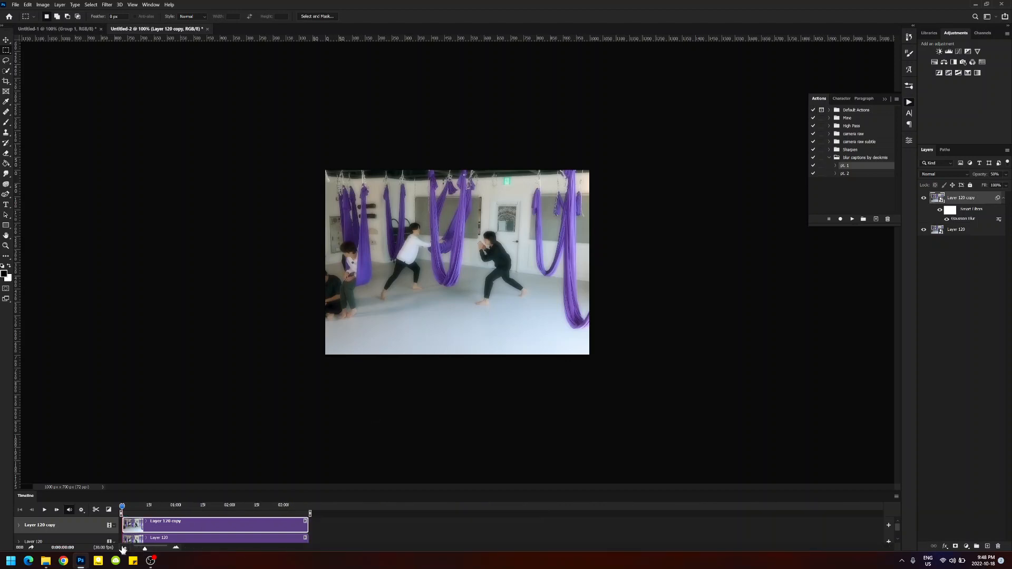
{"action": "left_click_drag", "start_coordinate": [123, 508], "coordinate": [224, 507]}
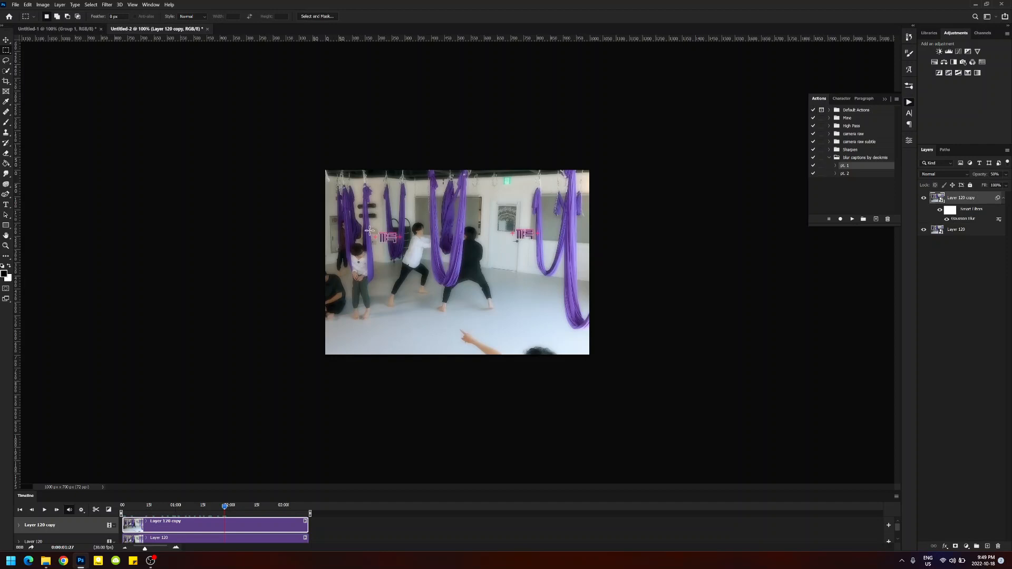
{"action": "left_click_drag", "start_coordinate": [371, 229], "coordinate": [404, 247]}
{"action": "left_click_drag", "start_coordinate": [508, 226], "coordinate": [546, 247]}
Set the Gaussian Blur smart filter radius on Layer 120 copy to 5 pixels
{"action": "double_click", "coordinate": [967, 219]}
{"action": "type", "text": "5"}
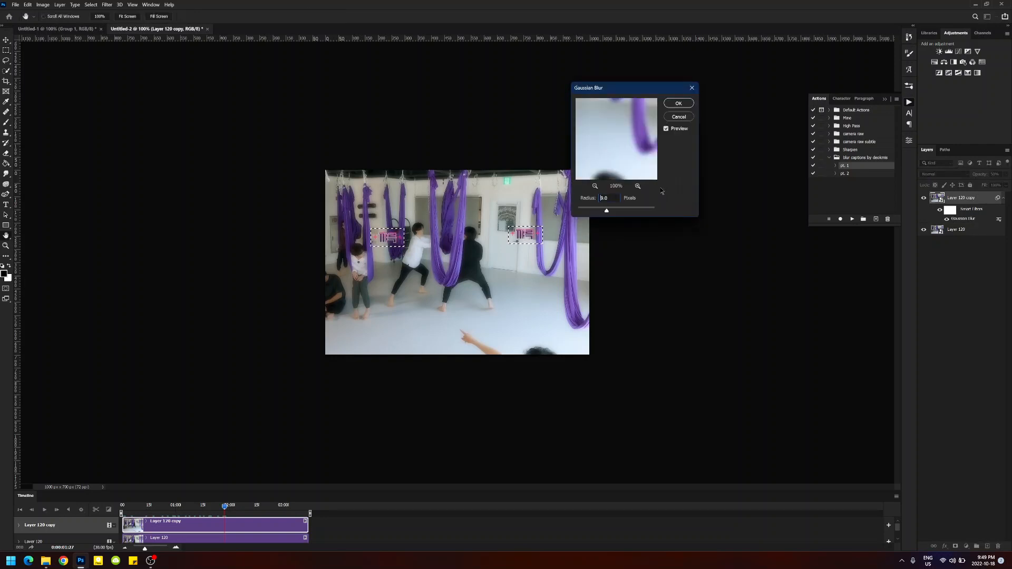
{"action": "key", "text": "Return"}
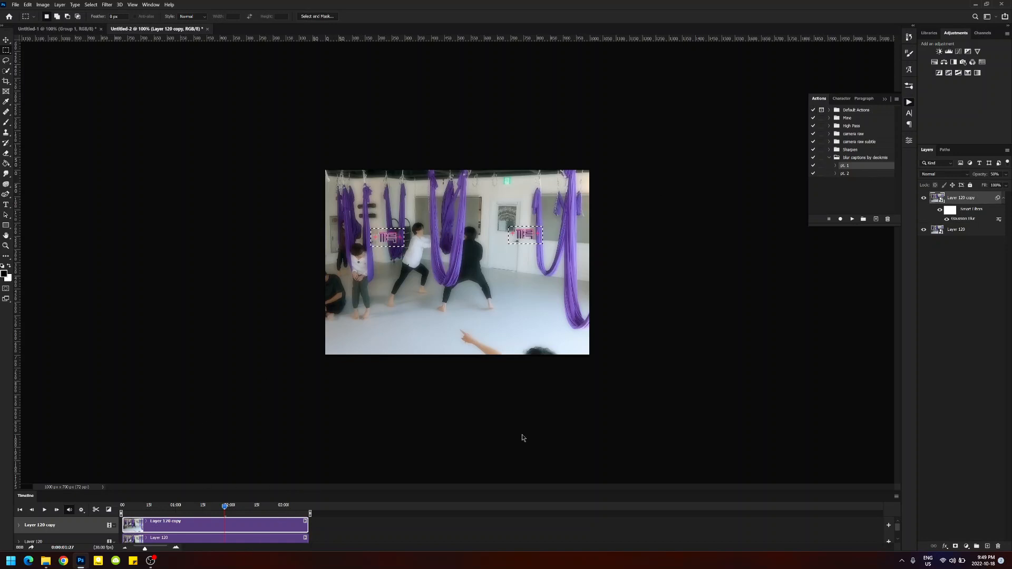
Try the pt. 2 action on the two selected captions from the first frame, and play back the blurred captions
{"action": "left_click_drag", "start_coordinate": [225, 507], "coordinate": [90, 493]}
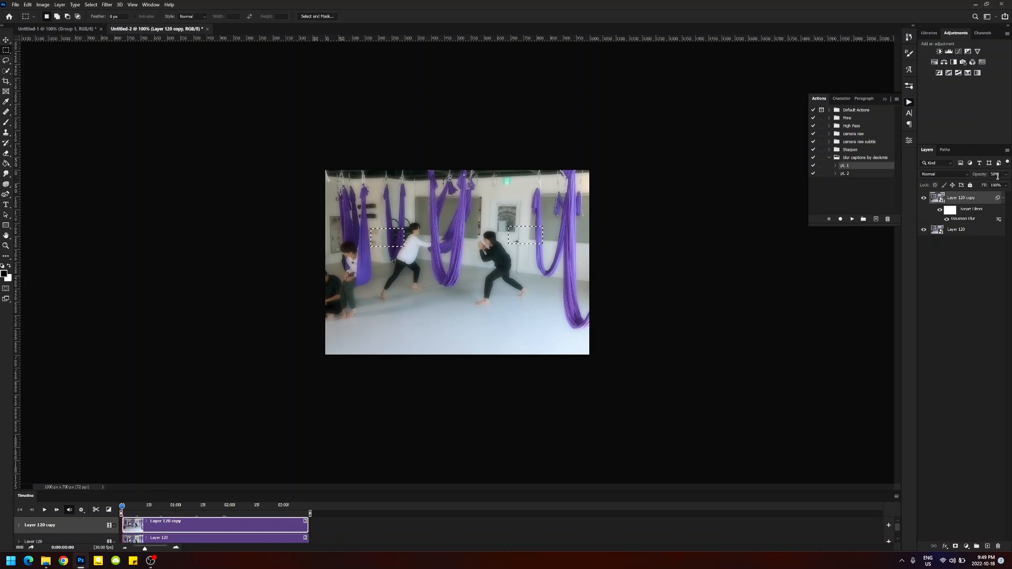
{"action": "left_click", "coordinate": [855, 174]}
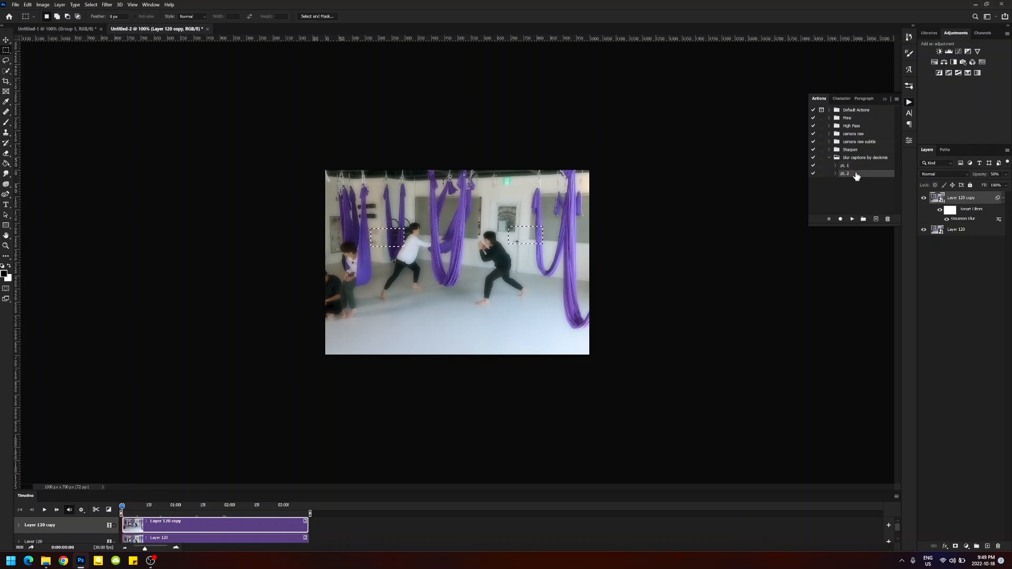
{"action": "left_click", "coordinate": [853, 219]}
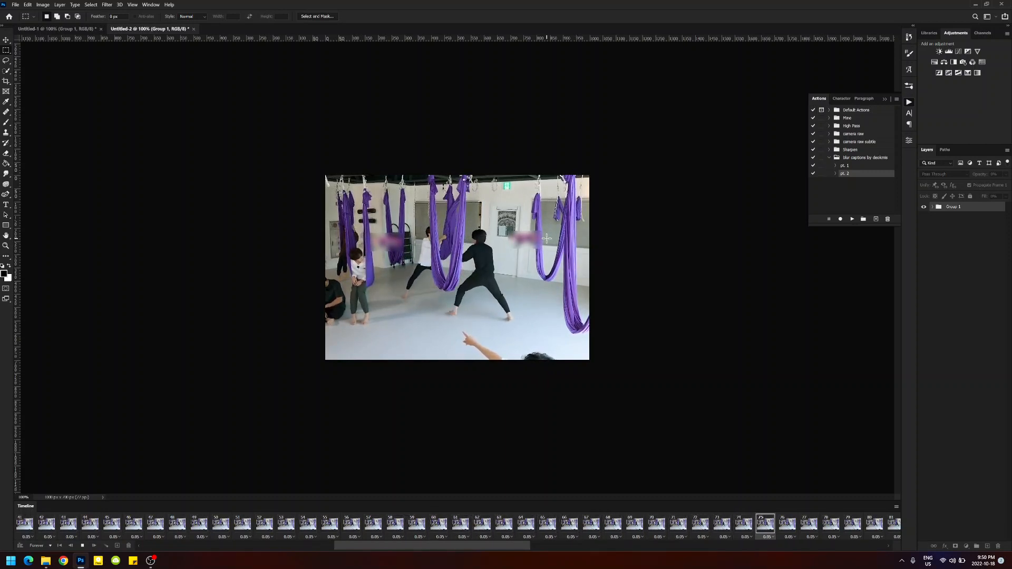
{"action": "key", "text": "space"}
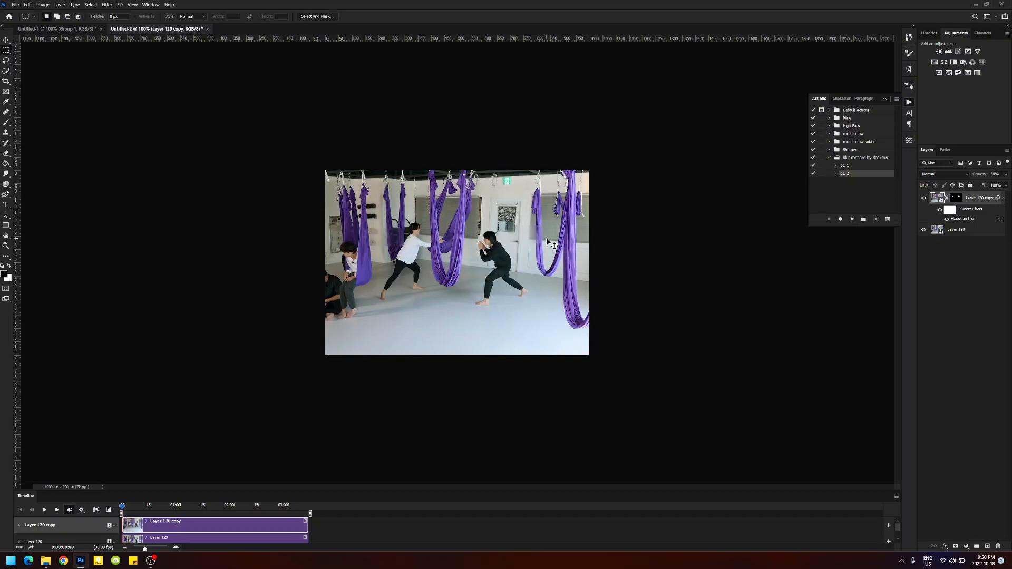
{"action": "key", "text": "space"}
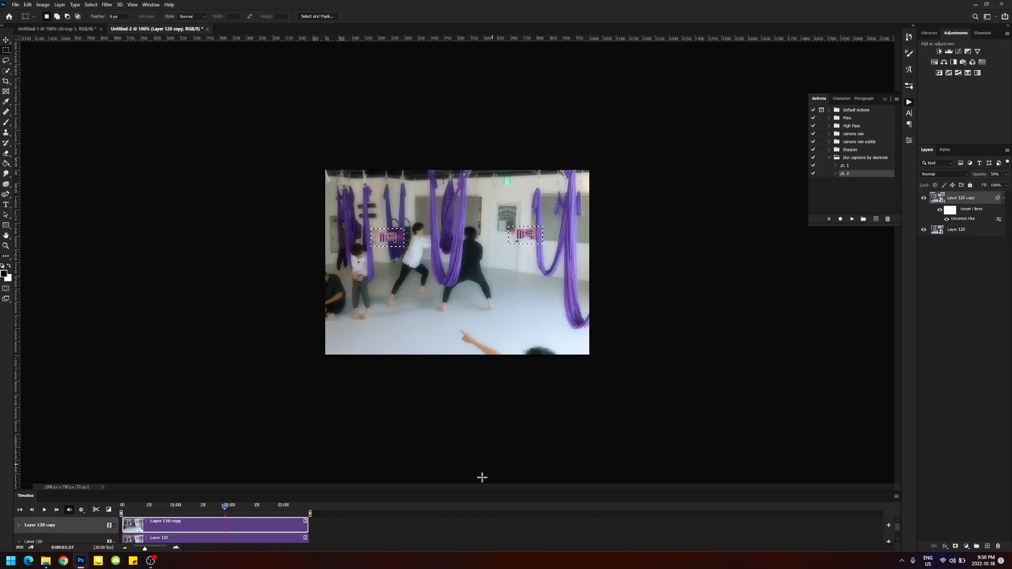
Enlarge the timeline area and trim the start of the Layer 120 copy clip to 00:15
{"action": "left_click_drag", "start_coordinate": [483, 461], "coordinate": [481, 452]}
{"action": "left_click_drag", "start_coordinate": [223, 470], "coordinate": [106, 468]}
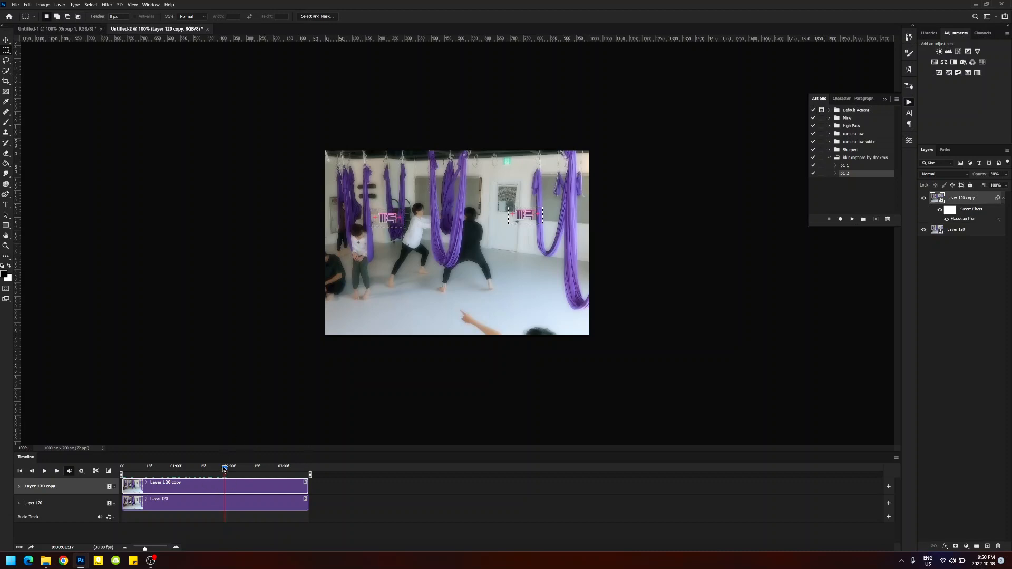
{"action": "left_click_drag", "start_coordinate": [225, 469], "coordinate": [149, 463]}
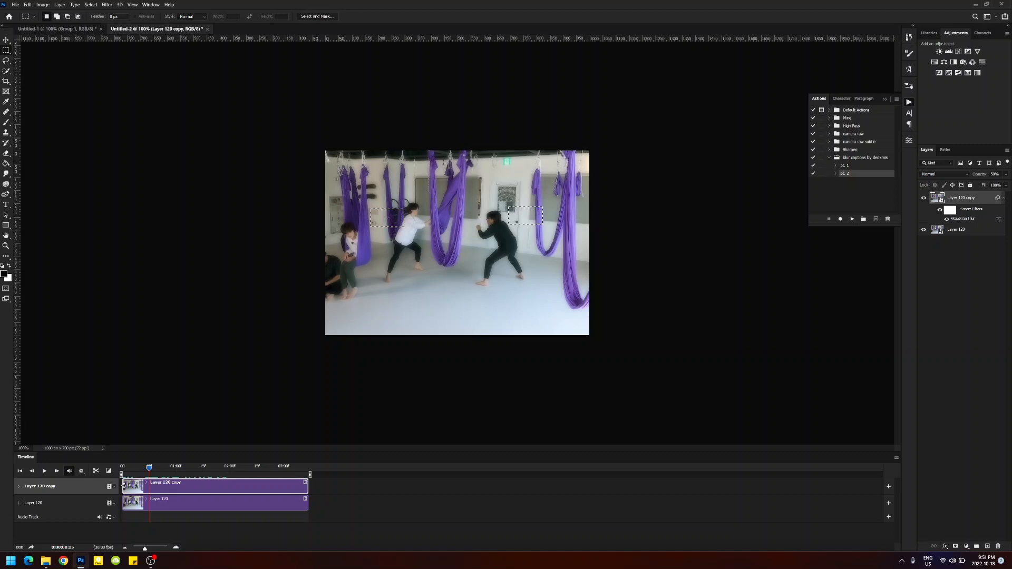
{"action": "left_click_drag", "start_coordinate": [123, 486], "coordinate": [149, 486]}
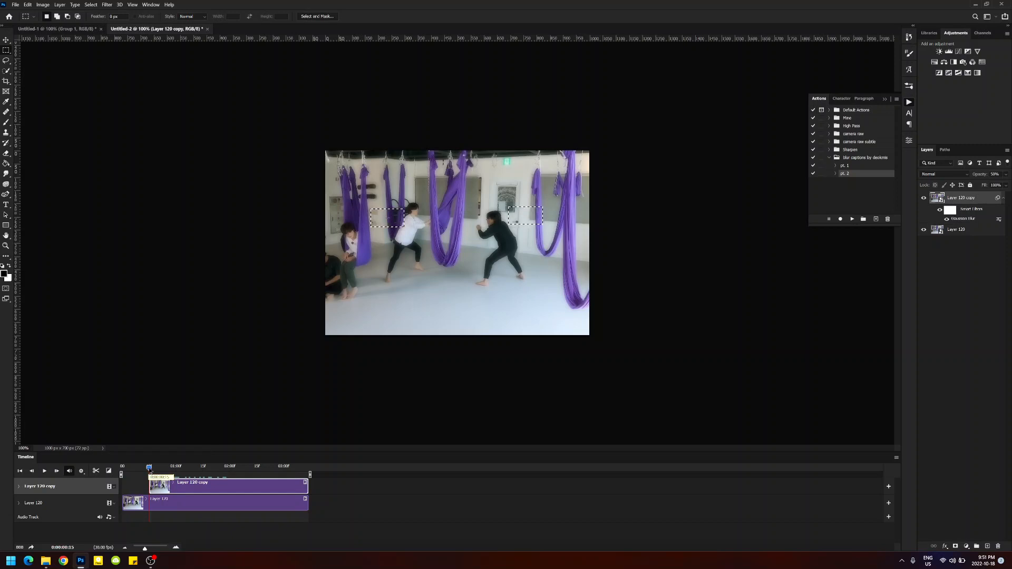
Return the playhead to the first frame and run the pt. 2 action with the trimmed blur layer
{"action": "left_click_drag", "start_coordinate": [149, 469], "coordinate": [95, 463]}
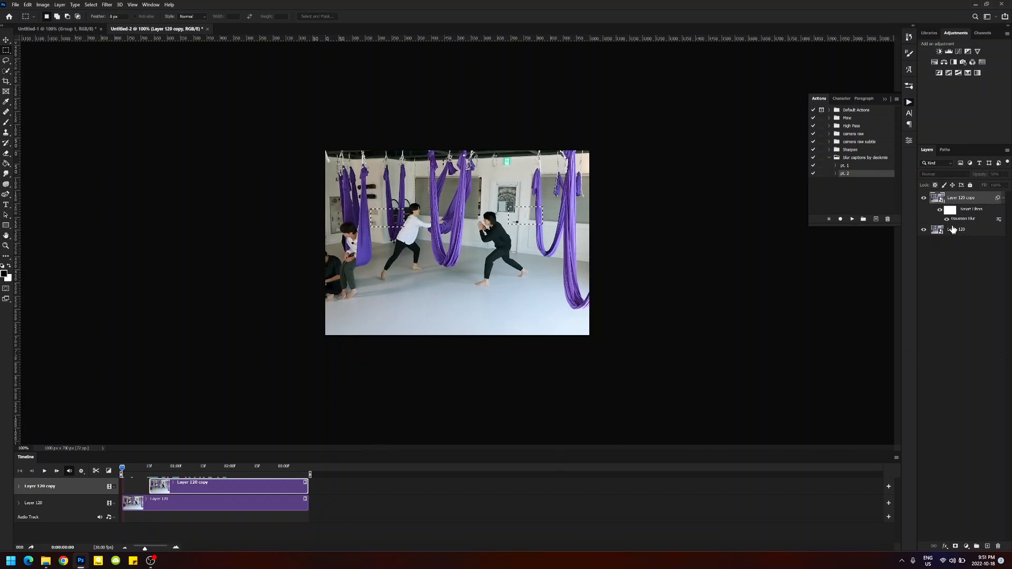
{"action": "left_click", "coordinate": [853, 219]}
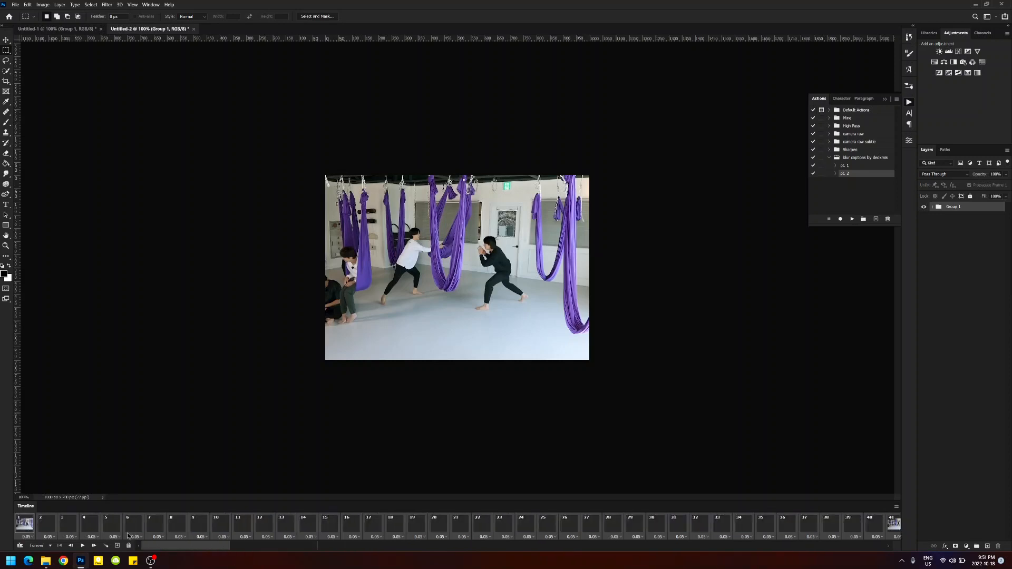
Play and pause the resulting frame animation to check when the caption blur starts and where it covers the captions
{"action": "key", "text": "space"}
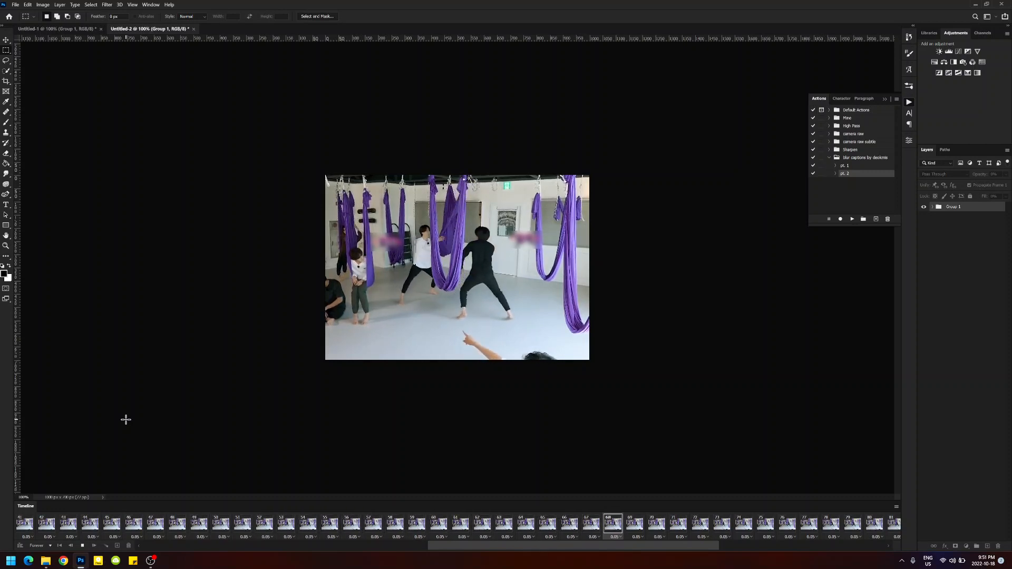
{"action": "key", "text": "space"}
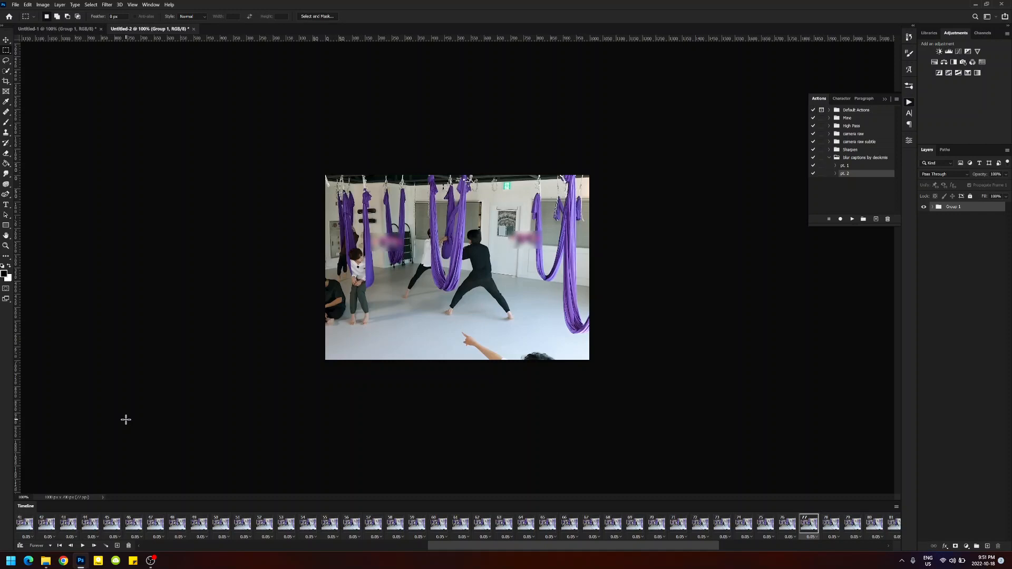
{"action": "key", "text": "space"}
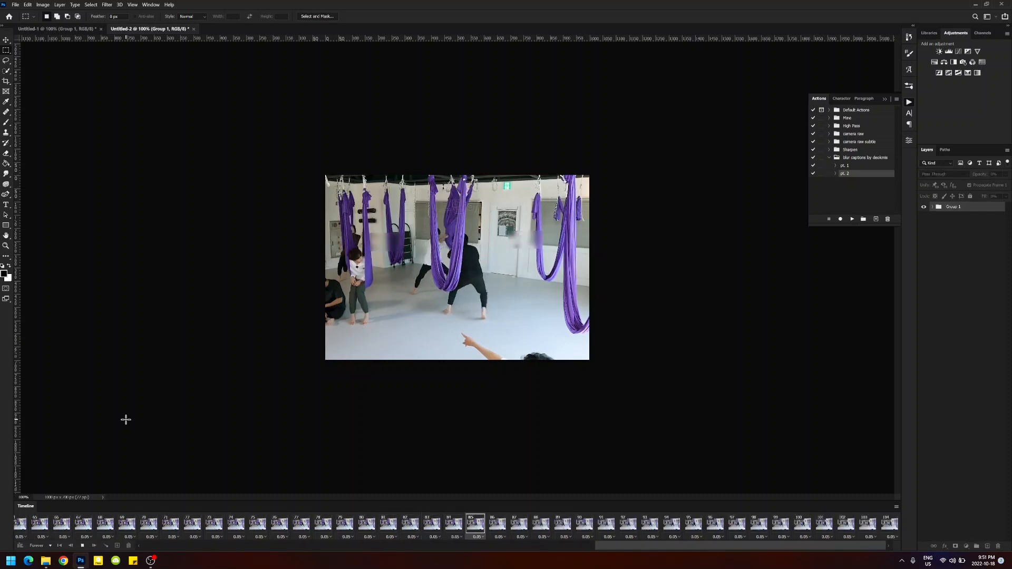
{"action": "key", "text": "space"}
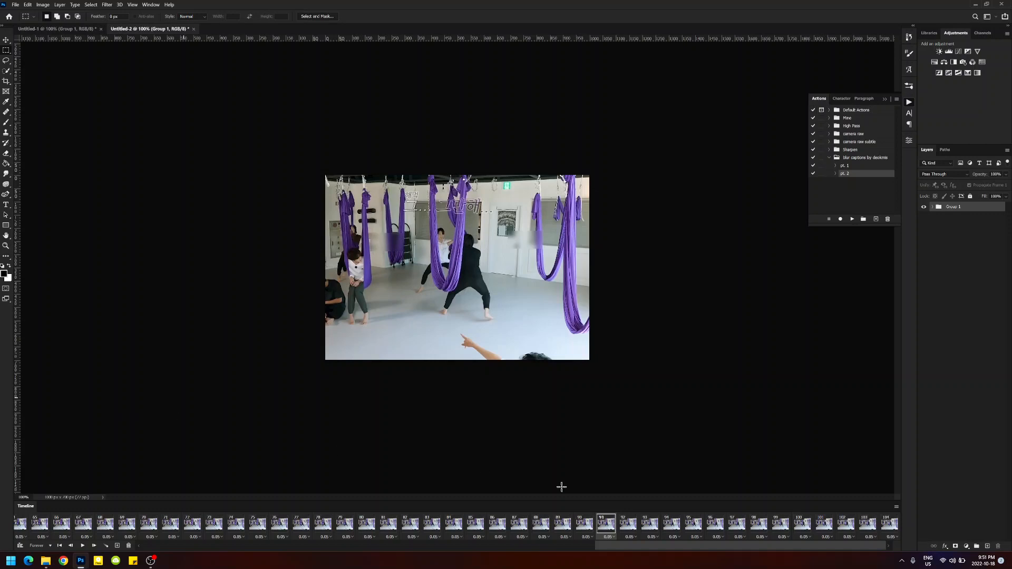
{"action": "key", "text": "space"}
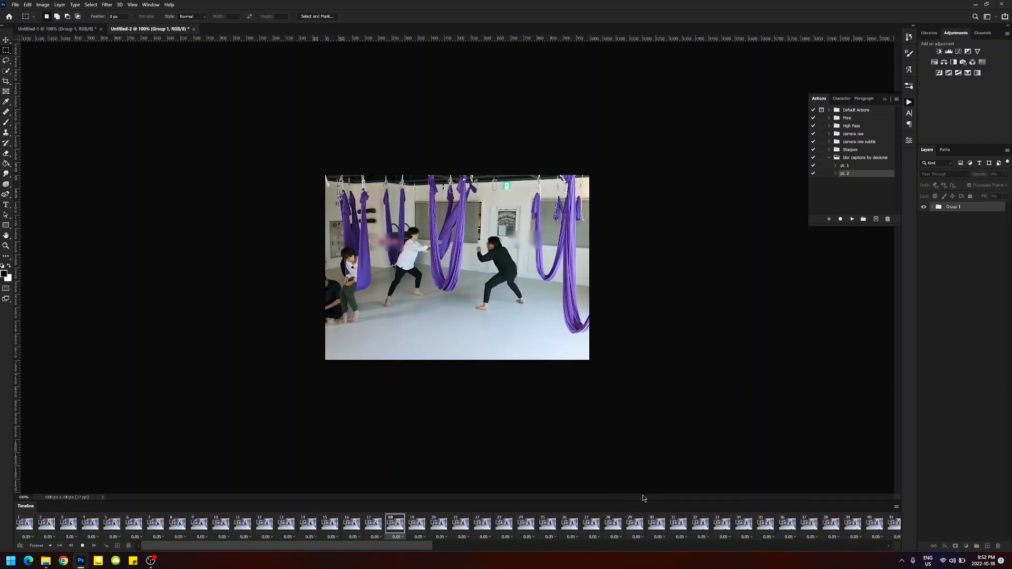
{"action": "key", "text": "space"}
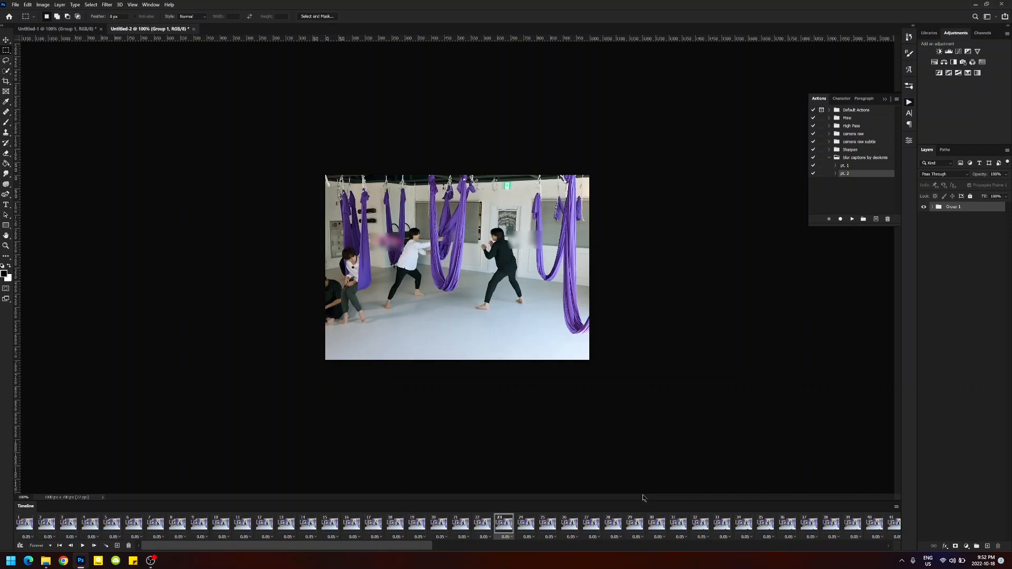
{"action": "left_click_drag", "start_coordinate": [561, 175], "coordinate": [591, 204]}
{"action": "right_click", "coordinate": [582, 193]}
{"action": "left_click", "coordinate": [606, 196]}
Switch to the Untitled-1 document to view its blurred caption
{"action": "left_click", "coordinate": [62, 29]}
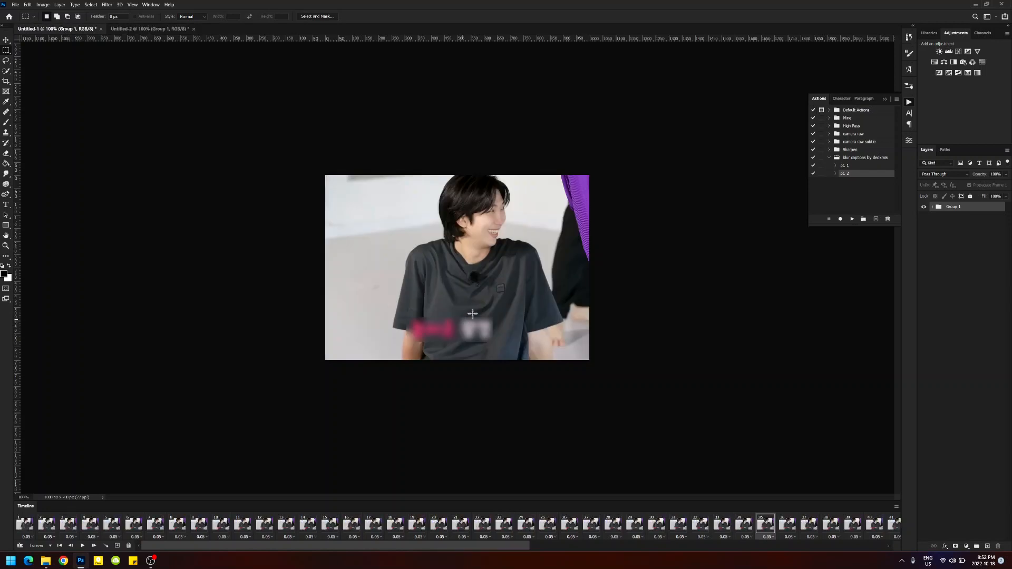